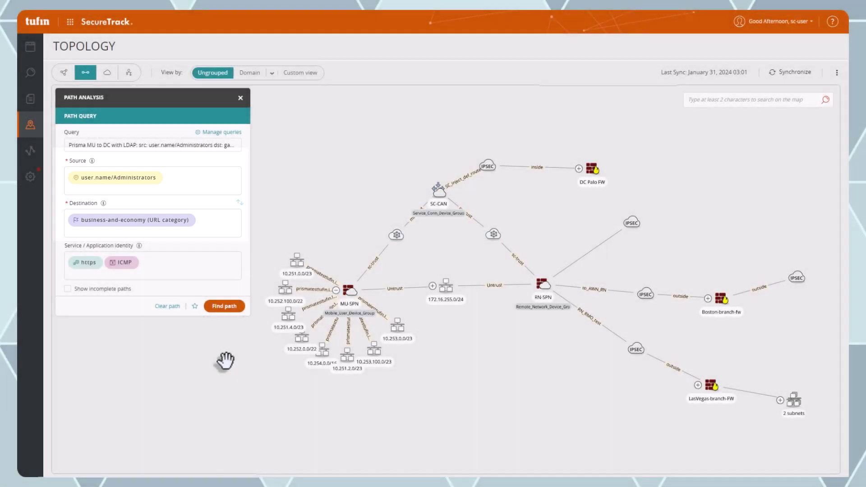
- Run the saved Prisma MU to DC path query from 10.251.4.0/23 to 172.16.16.0/24
left_click(225, 310)
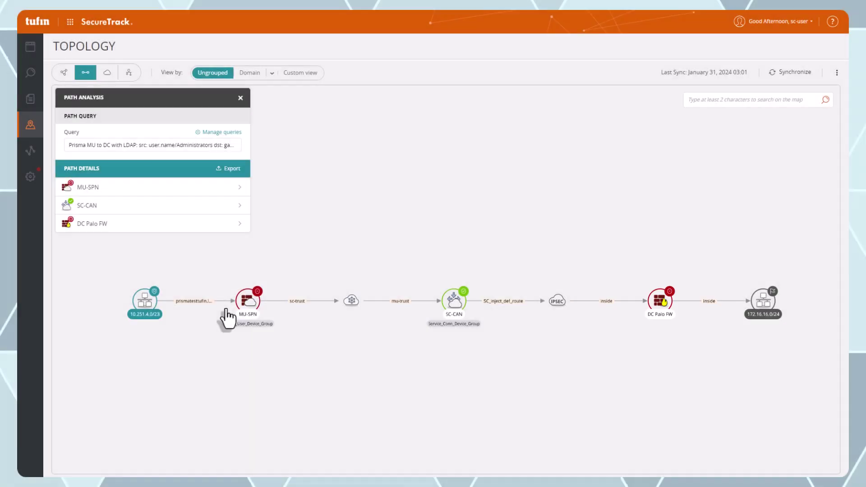
right_click(245, 309)
left_click(283, 356)
left_click(660, 375)
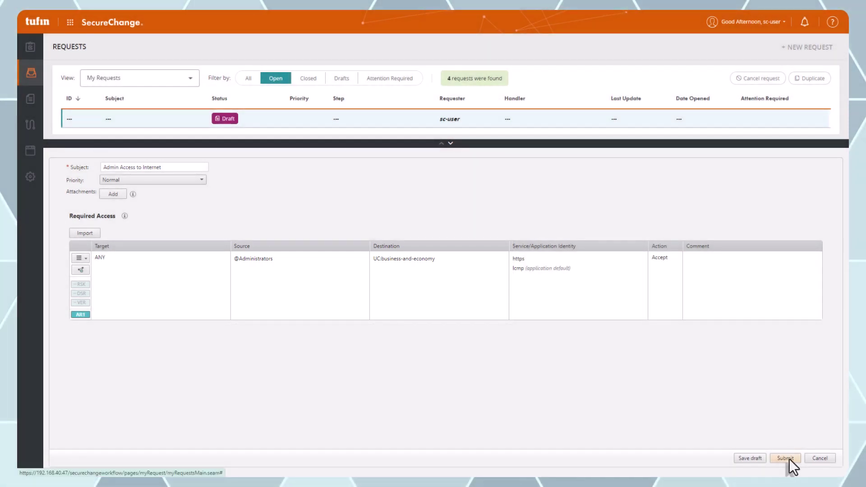
- Submit the ticket, target its access row at suggested MU-SPN, and view Designer's new Rule 9
left_click(785, 458)
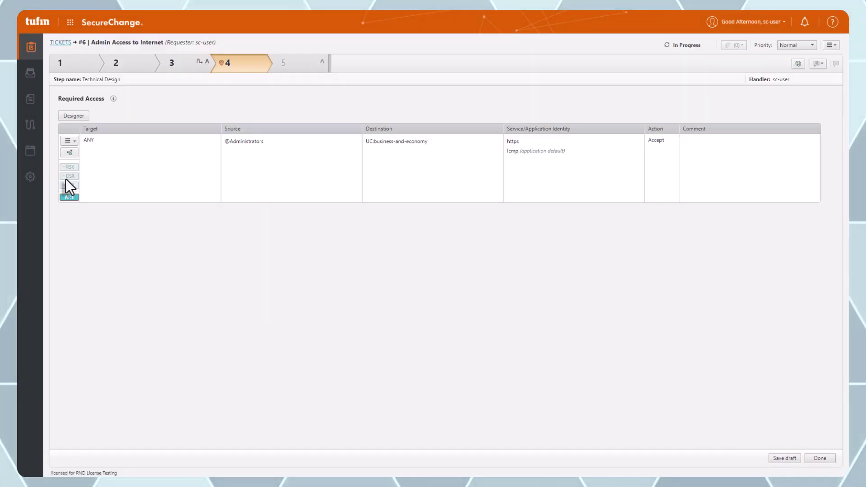
left_click(69, 141)
left_click(91, 153)
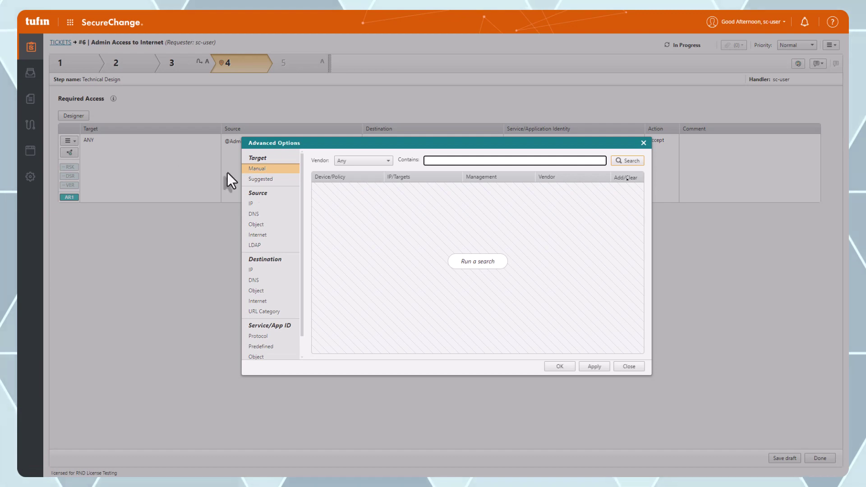
left_click(260, 179)
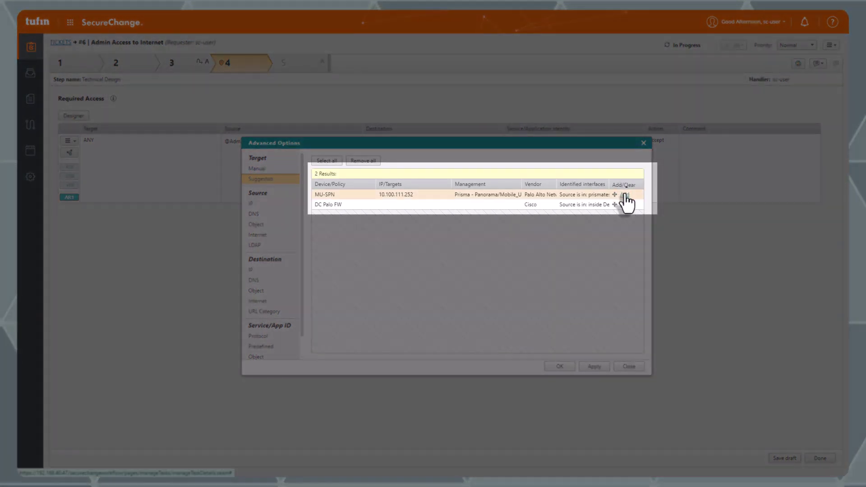
left_click(623, 195)
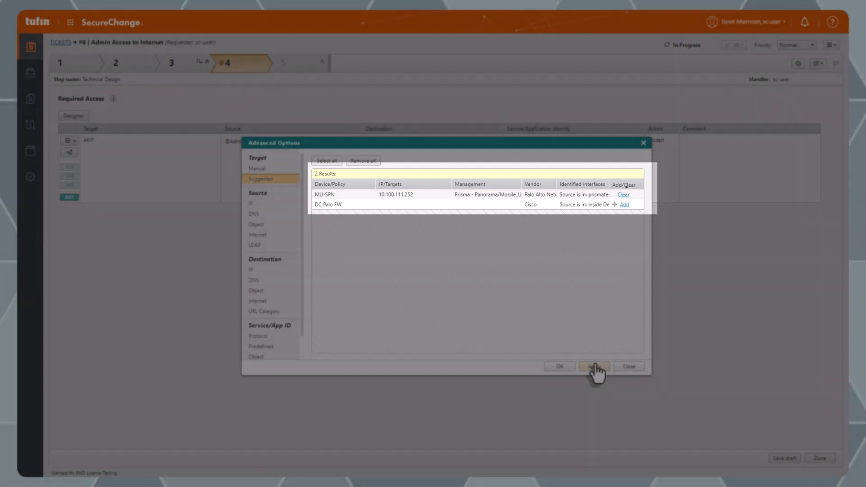
left_click(596, 369)
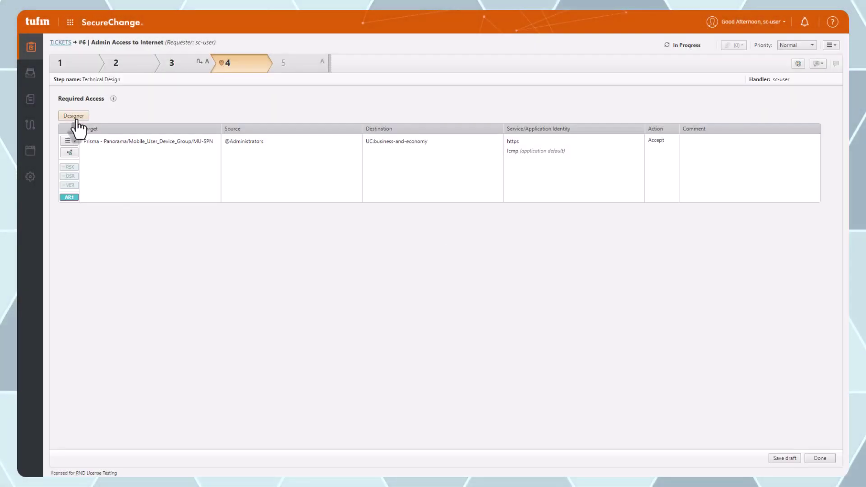
left_click(72, 116)
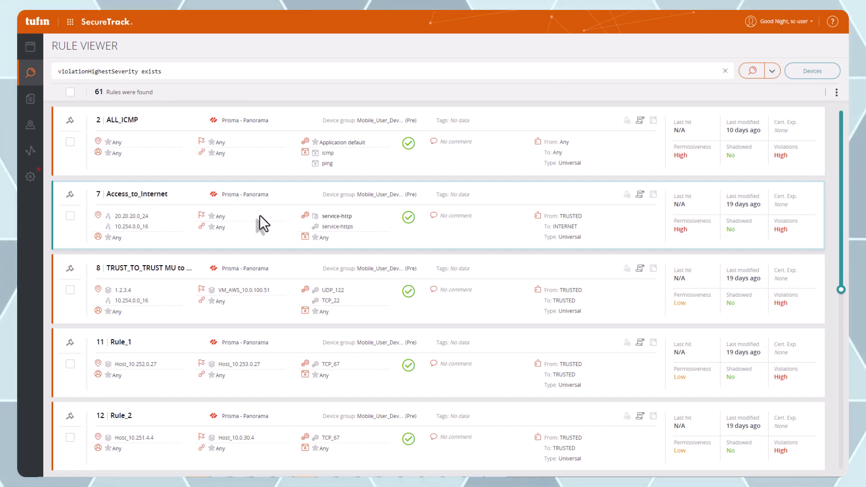
- Show rule 7 Access_to_Internet's three high-severity USP-Compliance violations requiring Block All
left_click(146, 196)
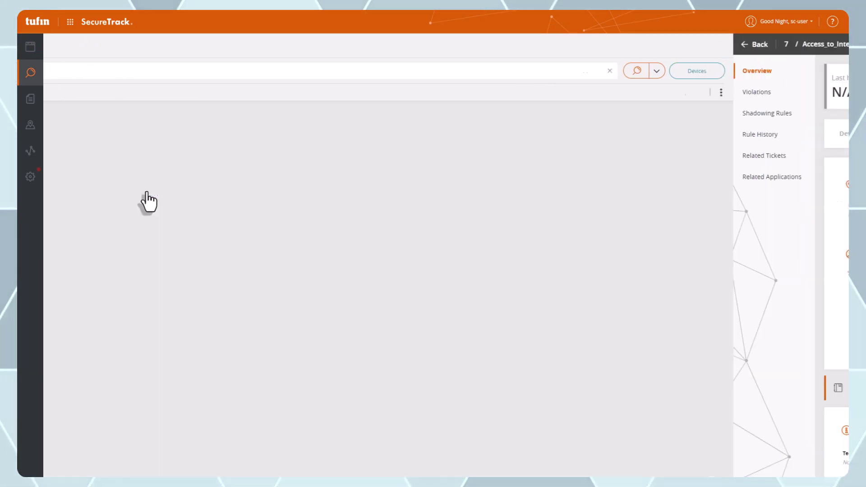
left_click(69, 92)
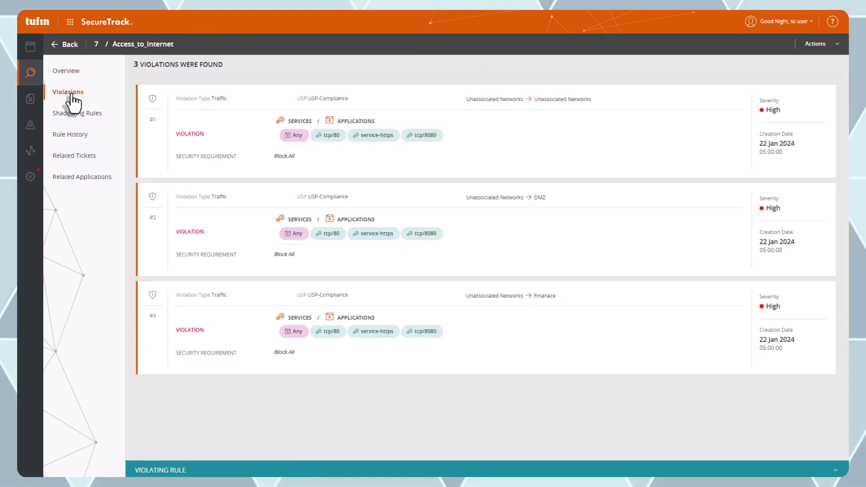